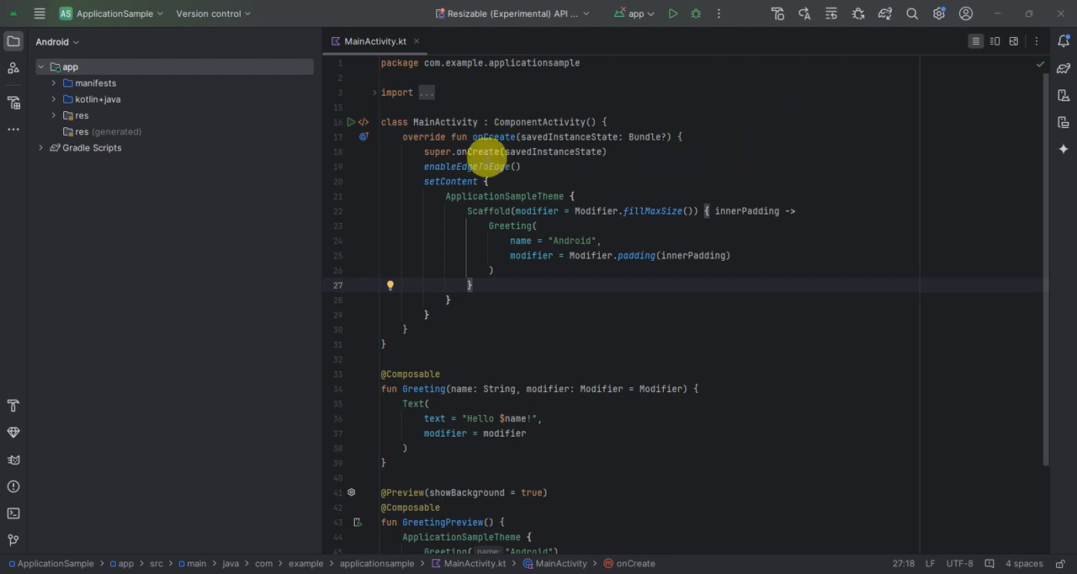
Open the SDK Manager, review the installed SDK platforms and SDK tools, and close the settings
left_click(40, 13)
left_click(42, 16)
left_click(298, 20)
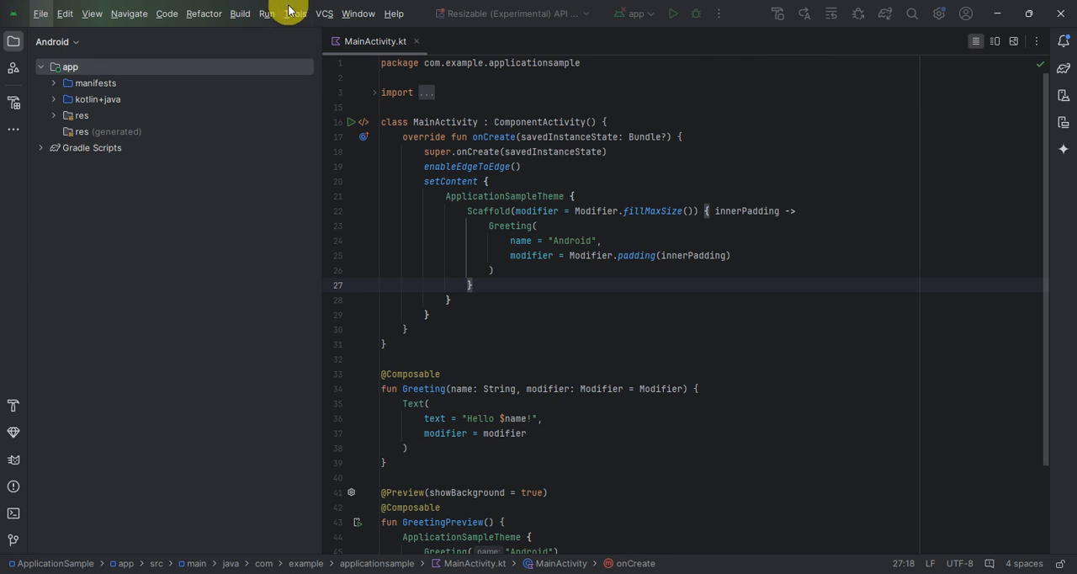
left_click(303, 18)
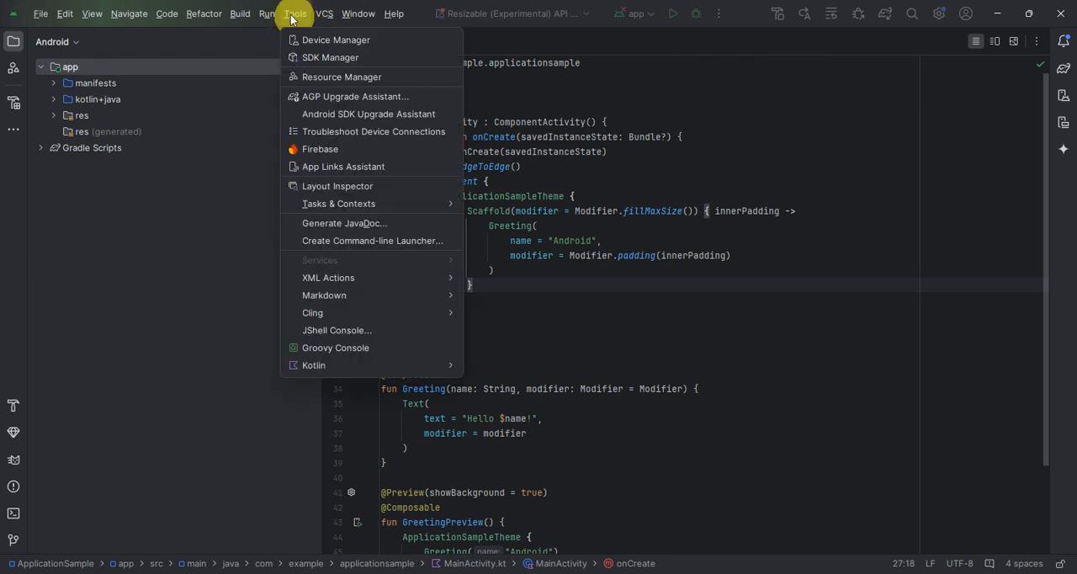
left_click(349, 58)
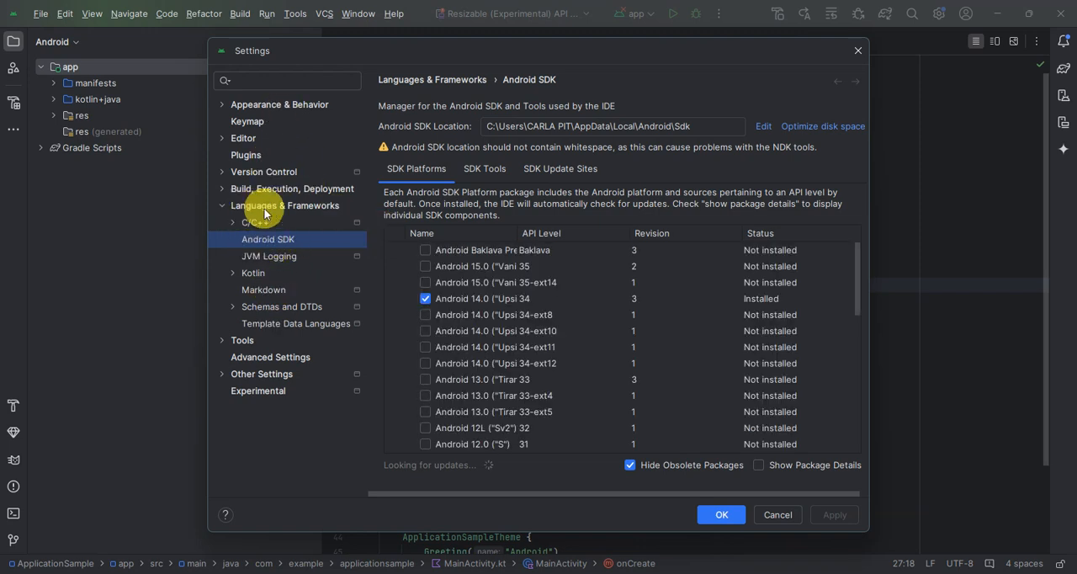
left_click(485, 169)
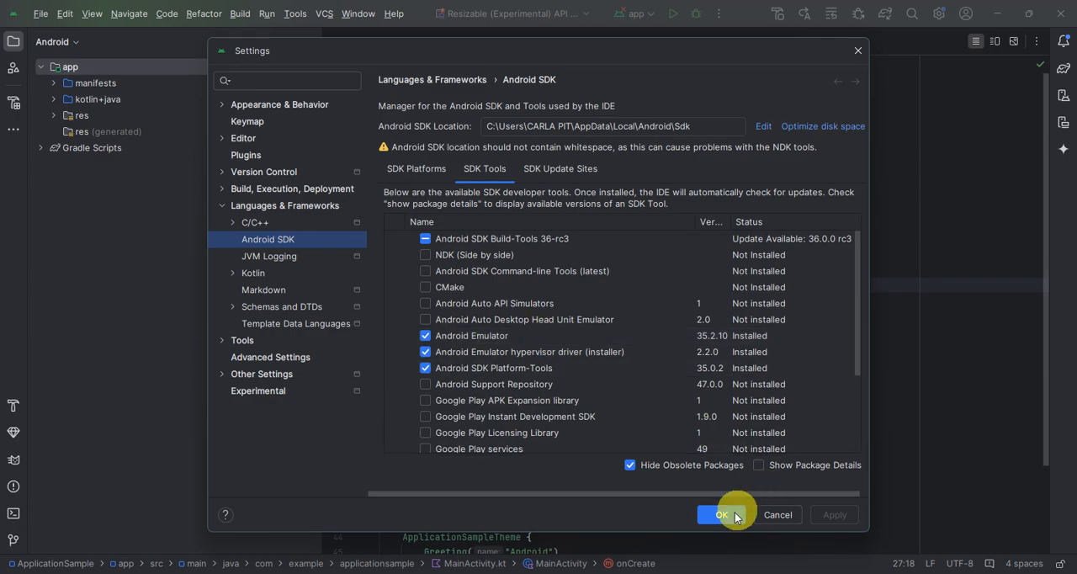
left_click(858, 51)
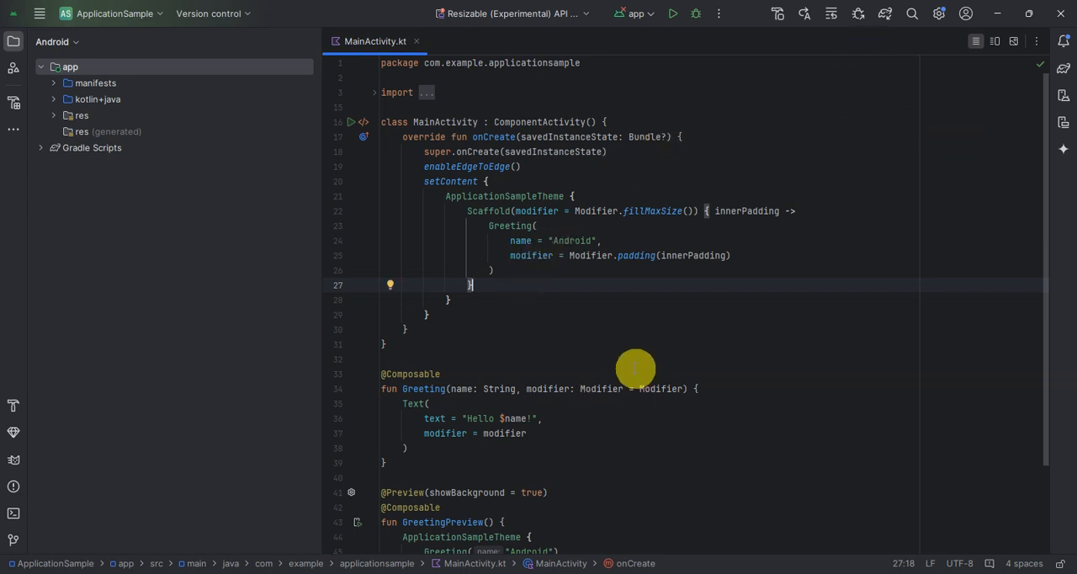
Open the Device Manager and delete the Resizable (Experimental) API 34 virtual device
left_click(38, 13)
left_click(39, 19)
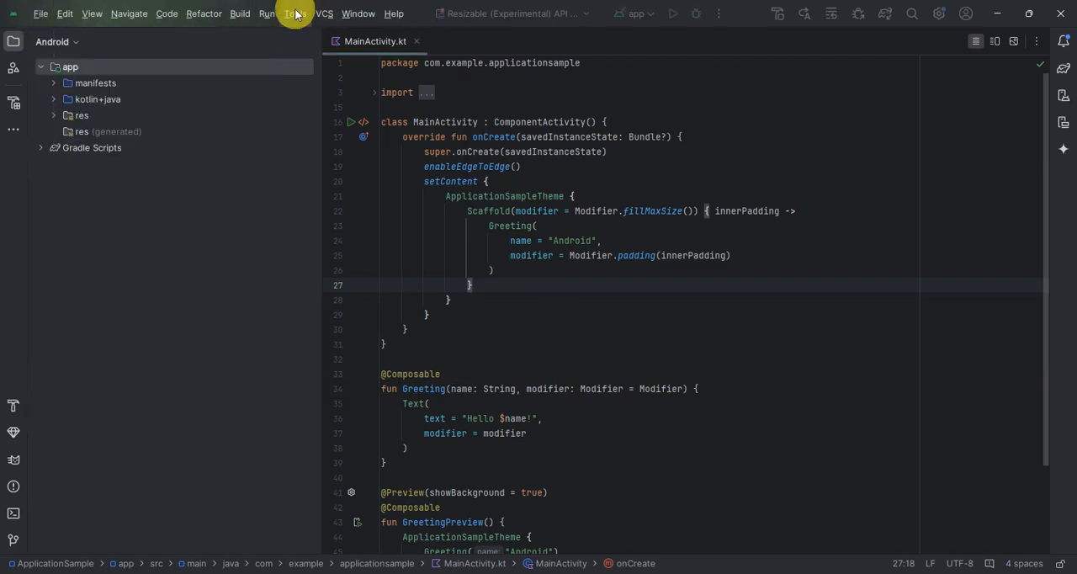
left_click(296, 14)
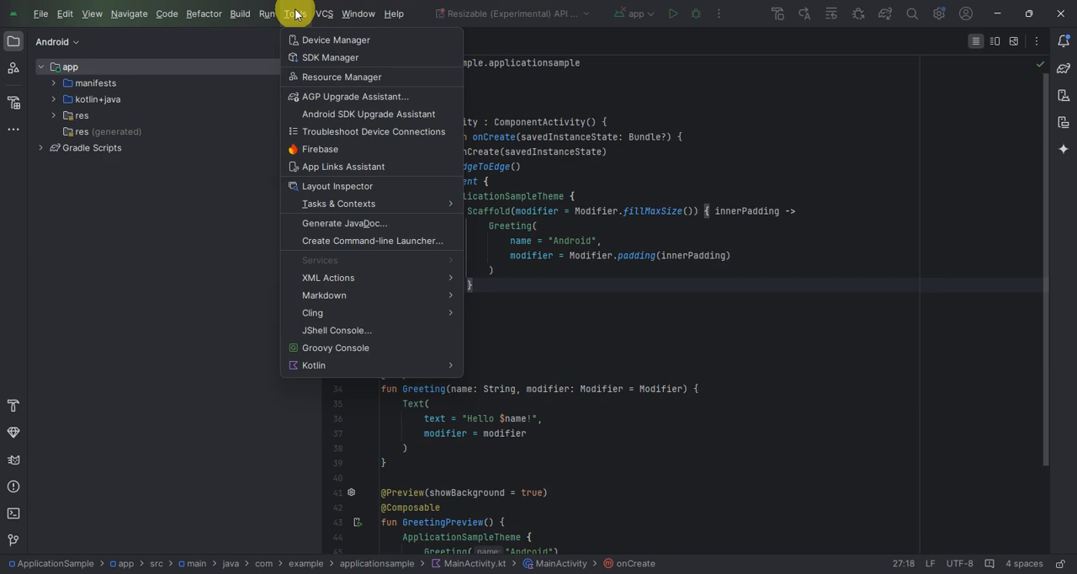
left_click(330, 42)
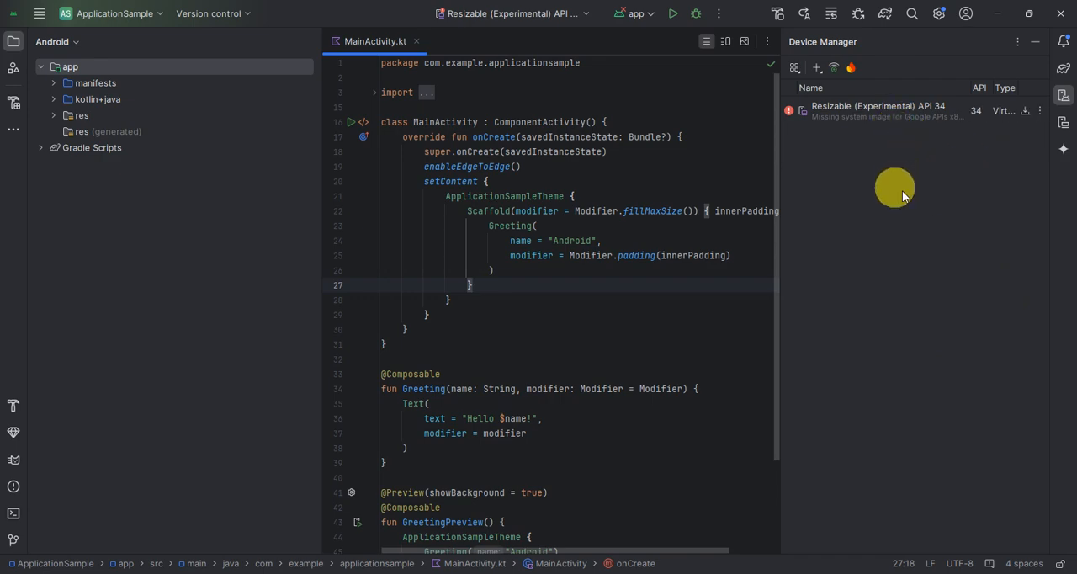
left_click(1040, 110)
left_click(977, 202)
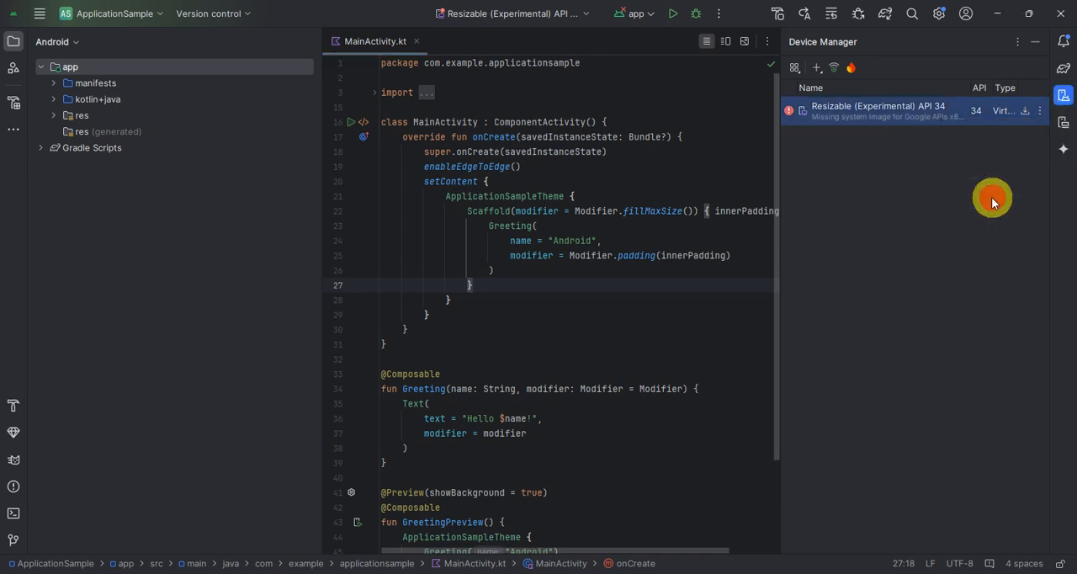
left_click(566, 312)
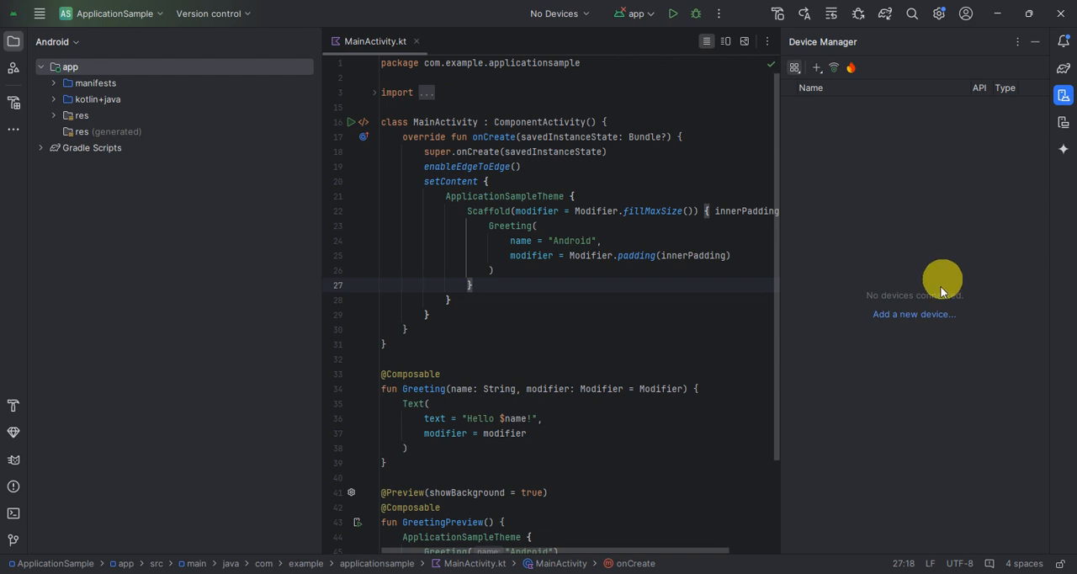
Start creating a new virtual device with the Medium Phone hardware definition from the Phone category
left_click(816, 71)
left_click(835, 81)
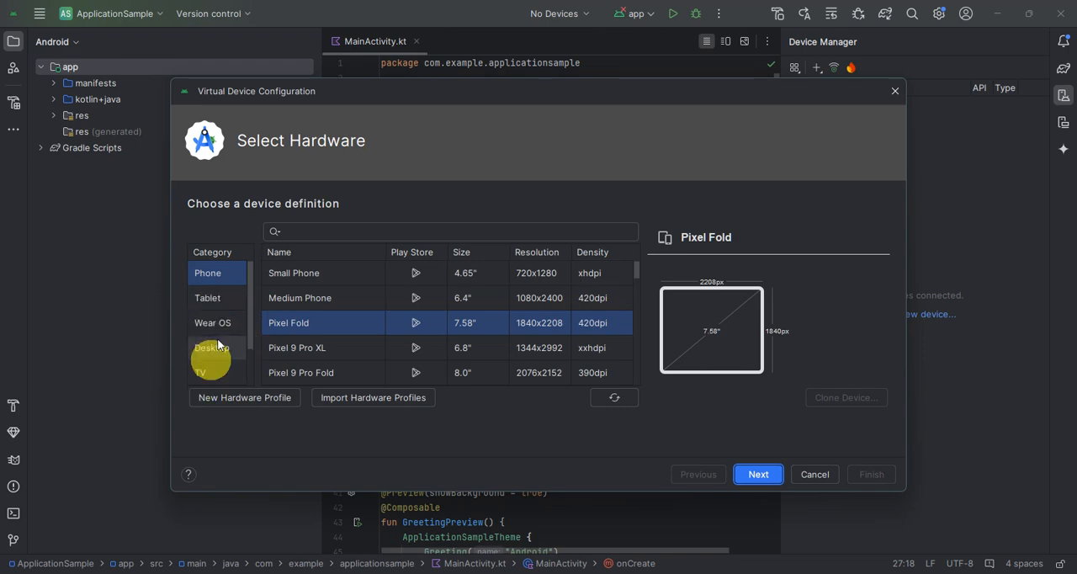
scroll(313, 303, "down", 5)
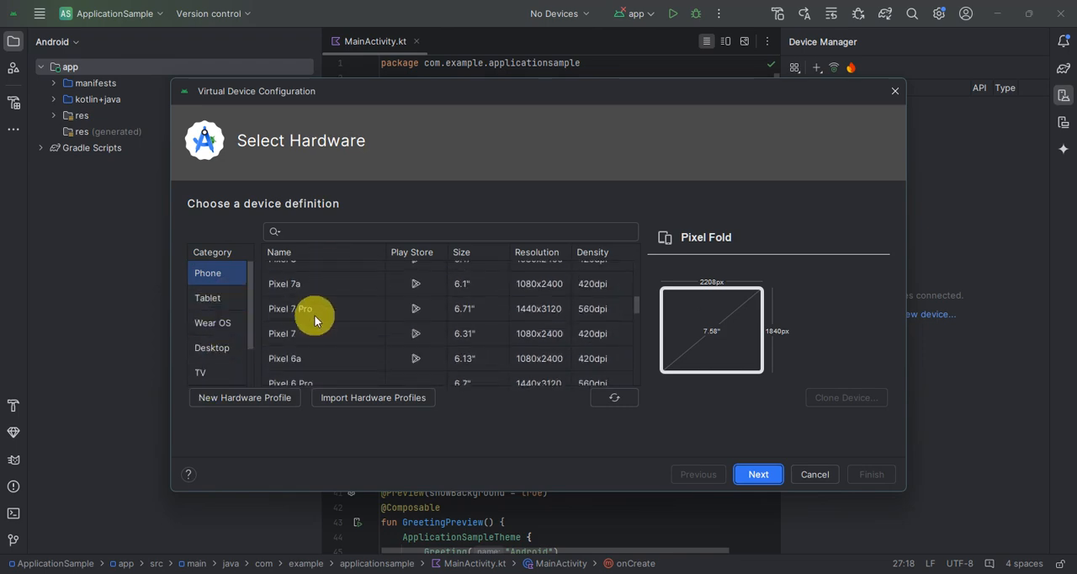
scroll(314, 317, "up", 5)
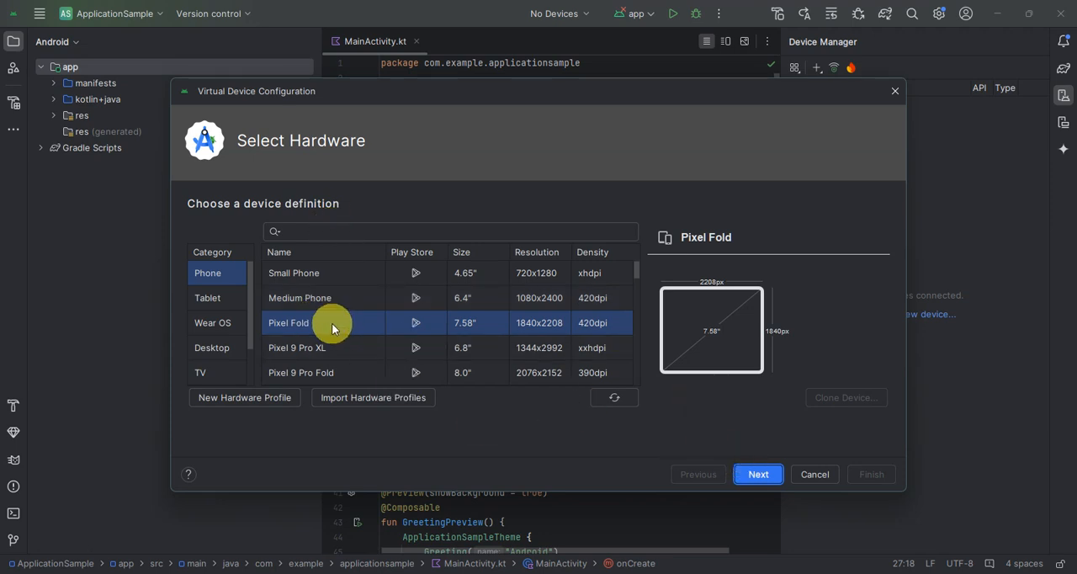
left_click(315, 298)
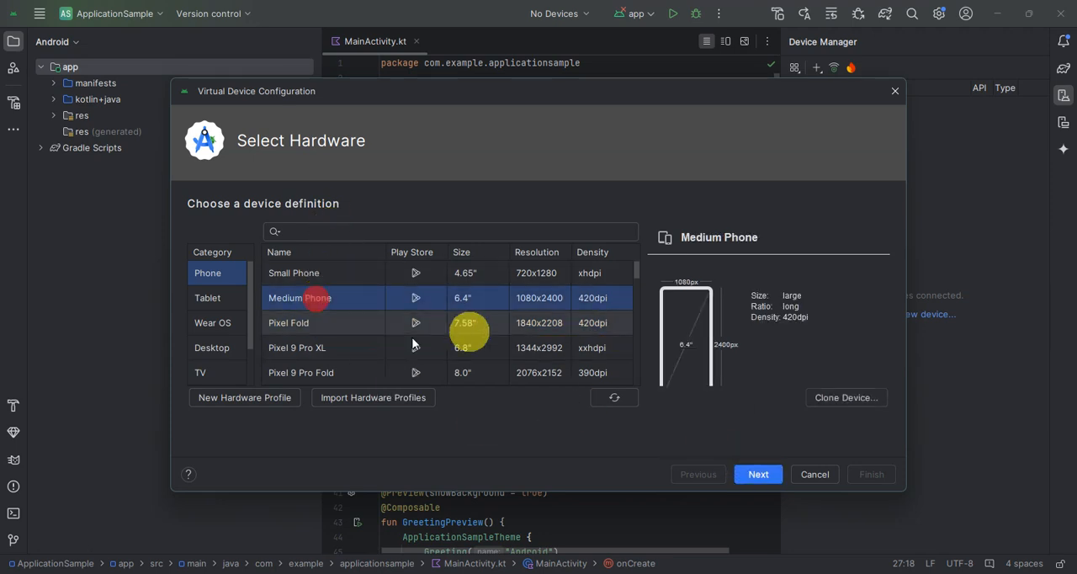
left_click(758, 473)
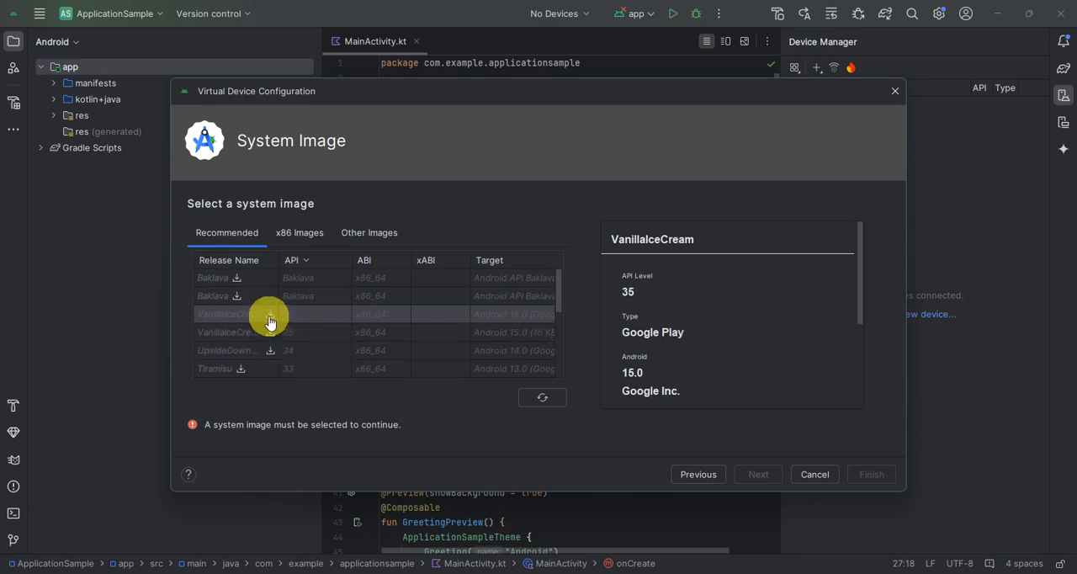
Download the Gingerbread API 10 x86 system image with Google APIs and choose it for the new virtual device
left_click(270, 314)
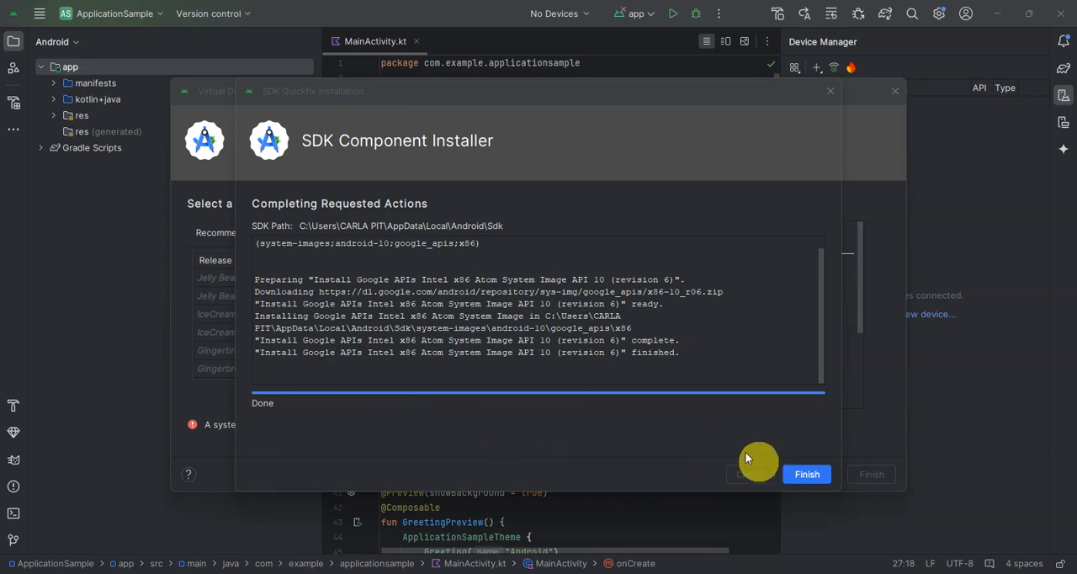
left_click(807, 474)
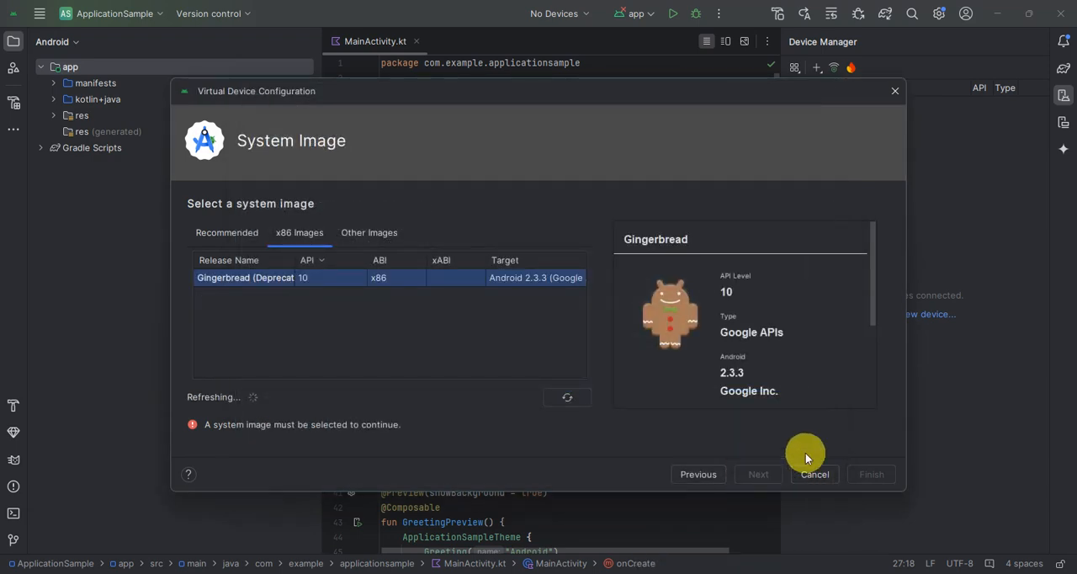
left_click(246, 286)
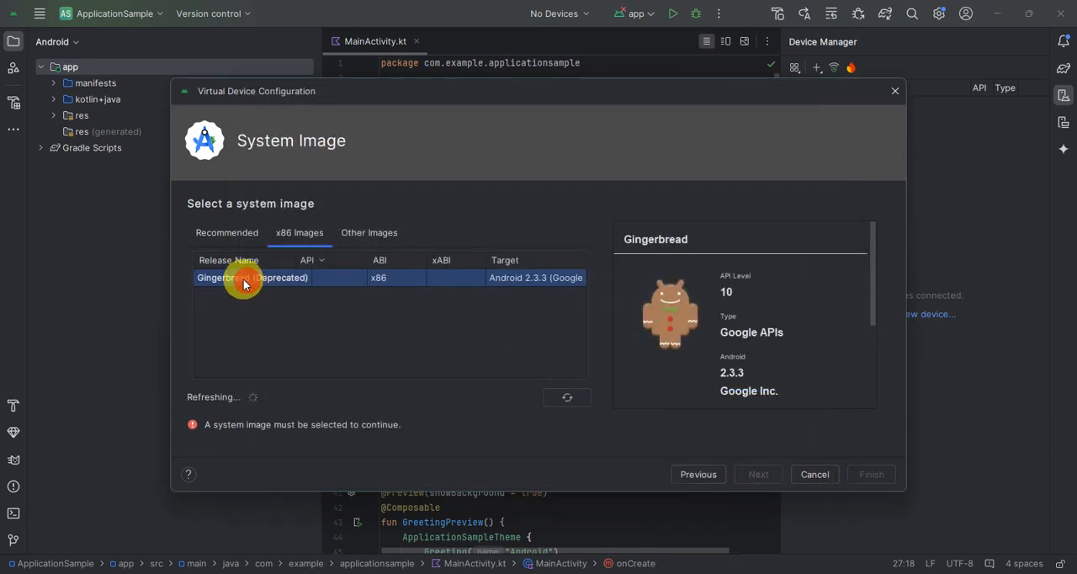
left_click(571, 392)
left_click(236, 233)
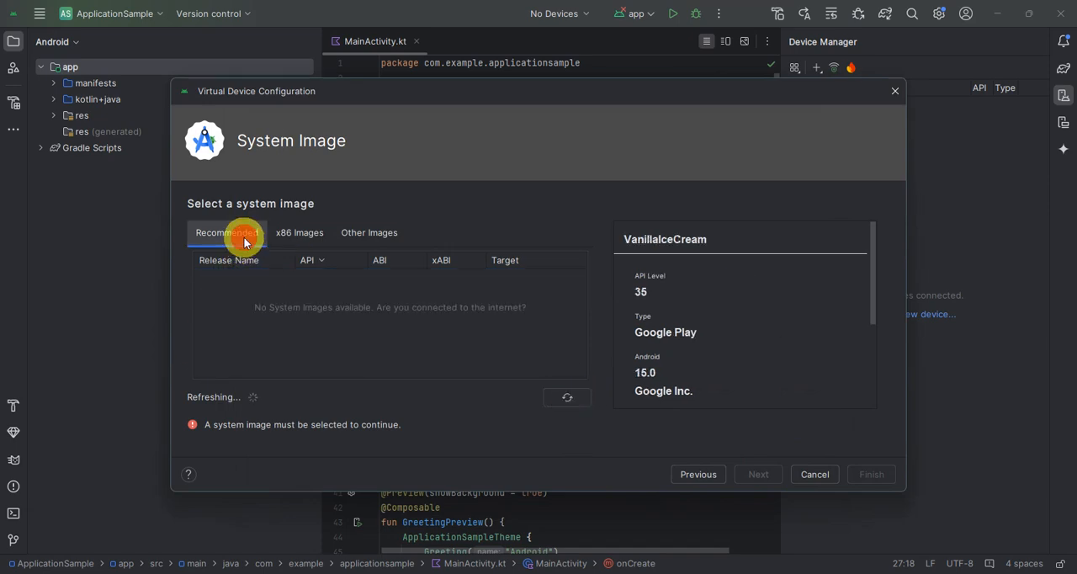
left_click(296, 233)
left_click(235, 279)
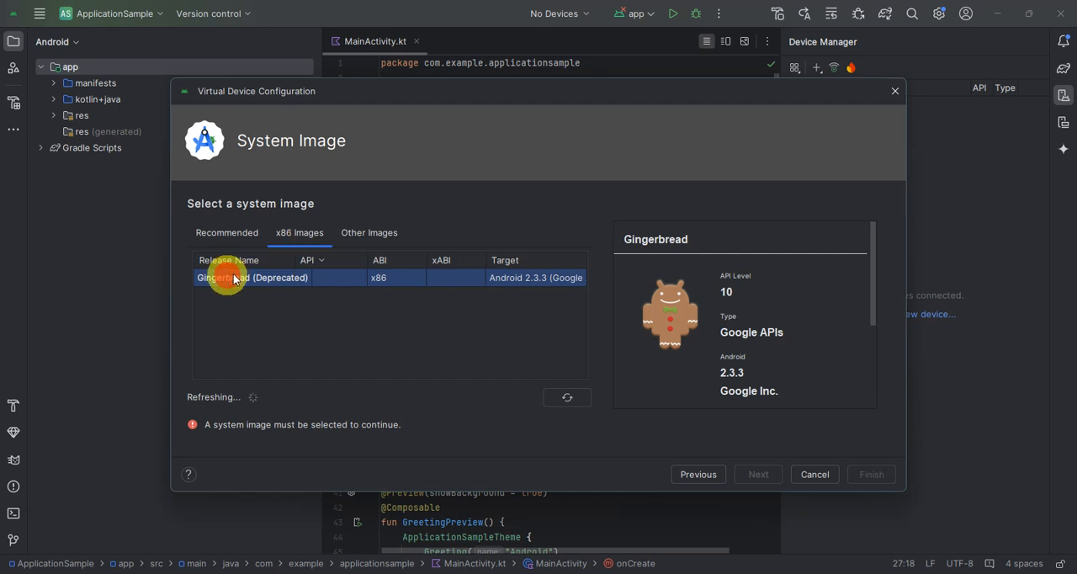
left_click(758, 475)
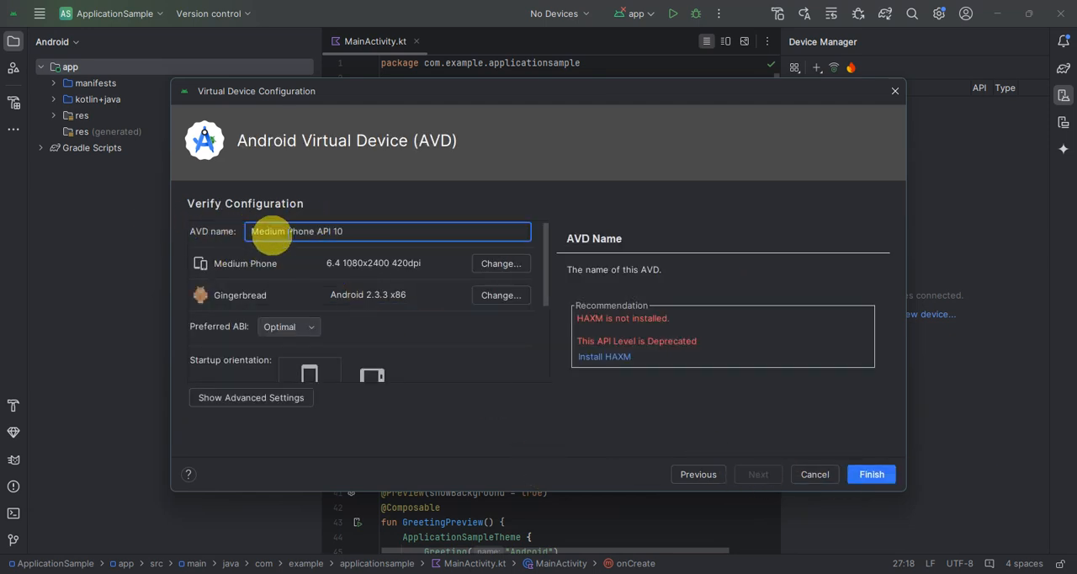
Name the virtual device test, keep the Optimal ABI, Portrait orientation and Automatic graphics, and finish creating it
left_click_drag(360, 233, 265, 231)
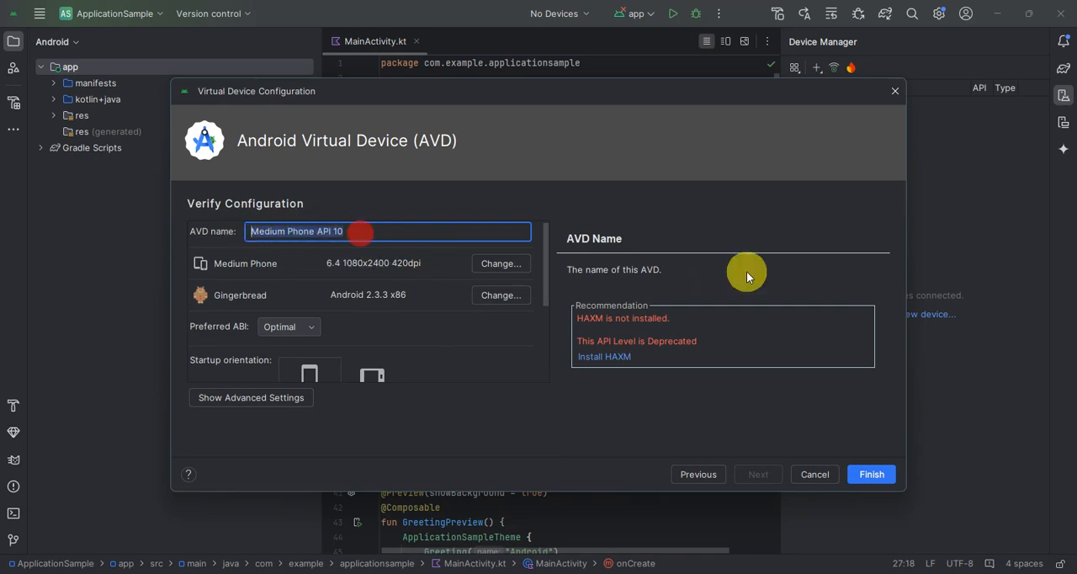
type("test")
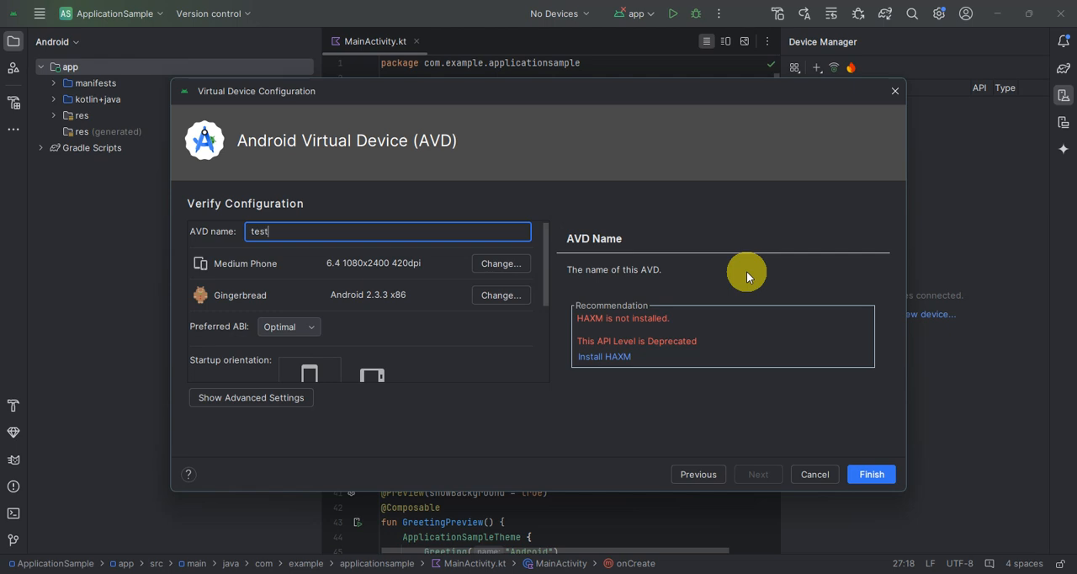
scroll(354, 286, "down", 1)
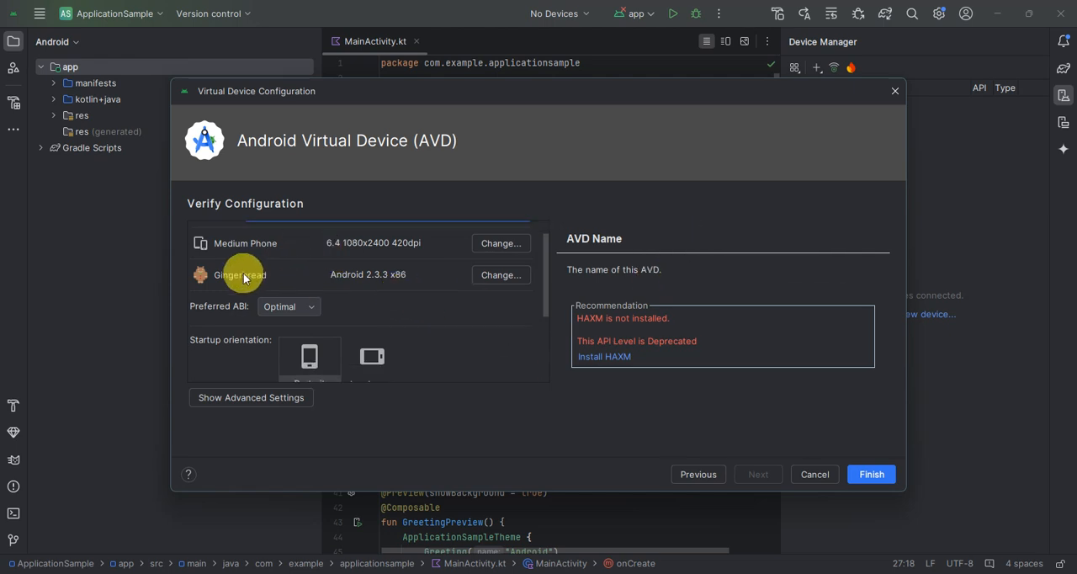
scroll(329, 270, "down", 1)
left_click(311, 286)
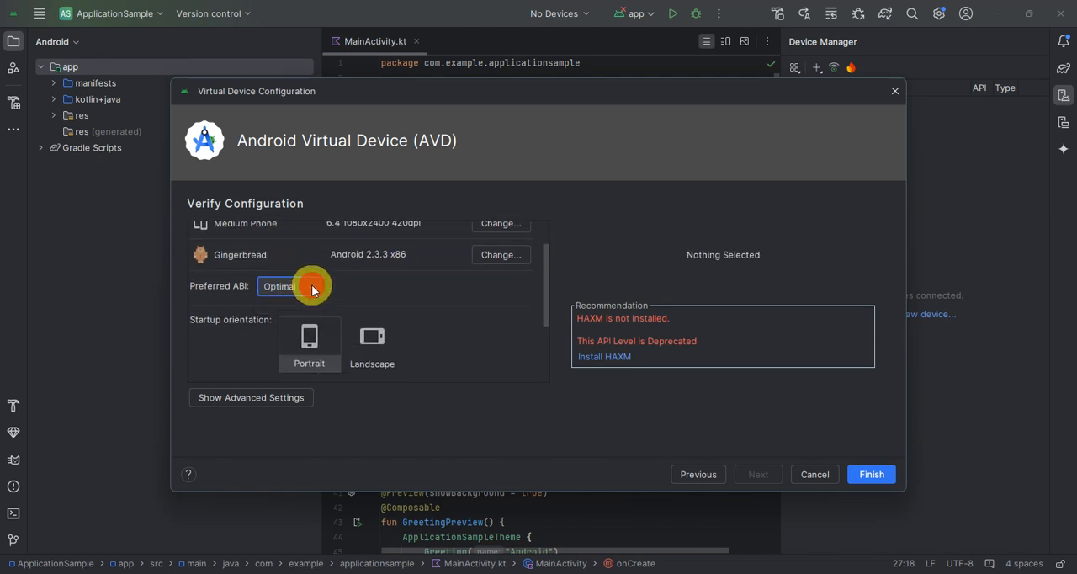
left_click(312, 287)
scroll(405, 335, "down", 3)
scroll(406, 335, "down", 2)
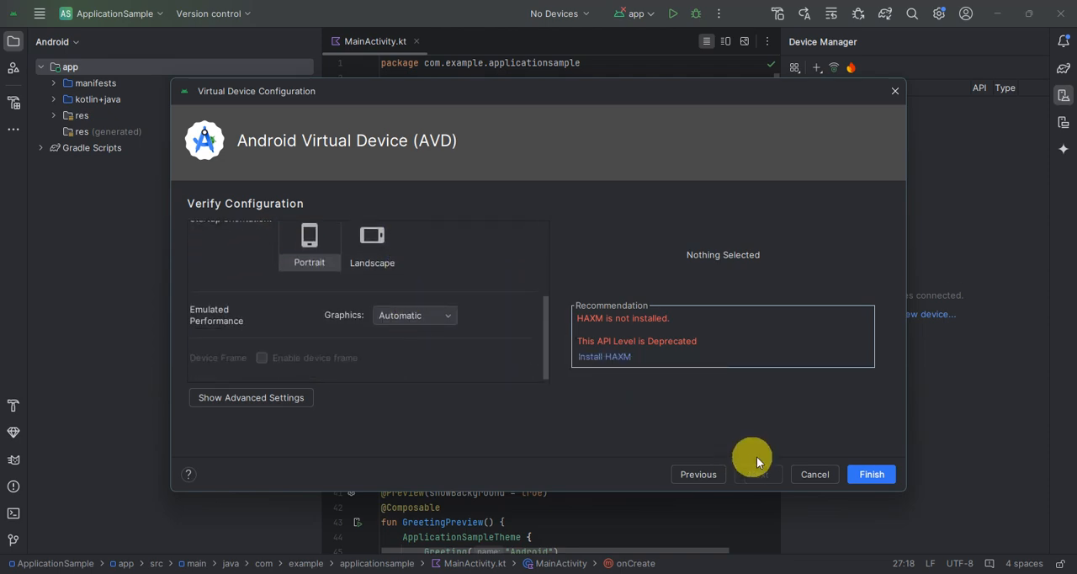
left_click(861, 476)
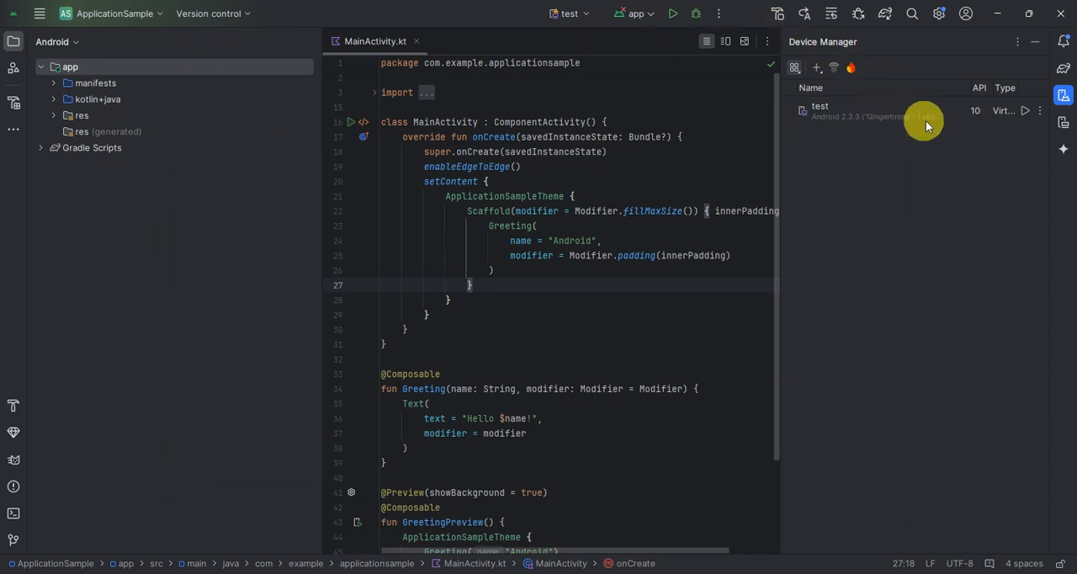
Launch the test virtual device and accept the HAXM installation with a RAM allocation of 2,048 MiB
left_click(1024, 110)
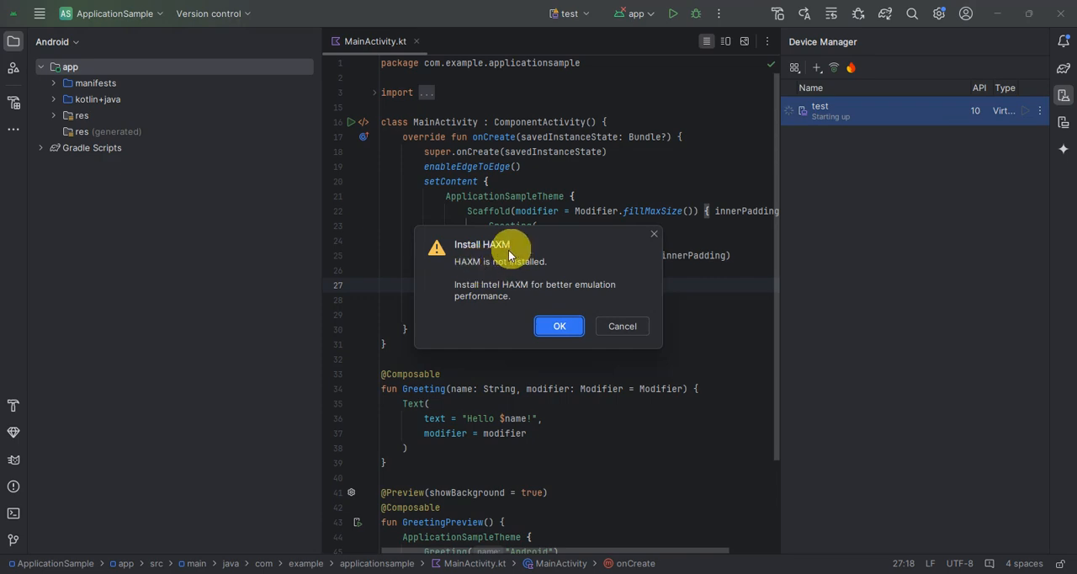
left_click(556, 326)
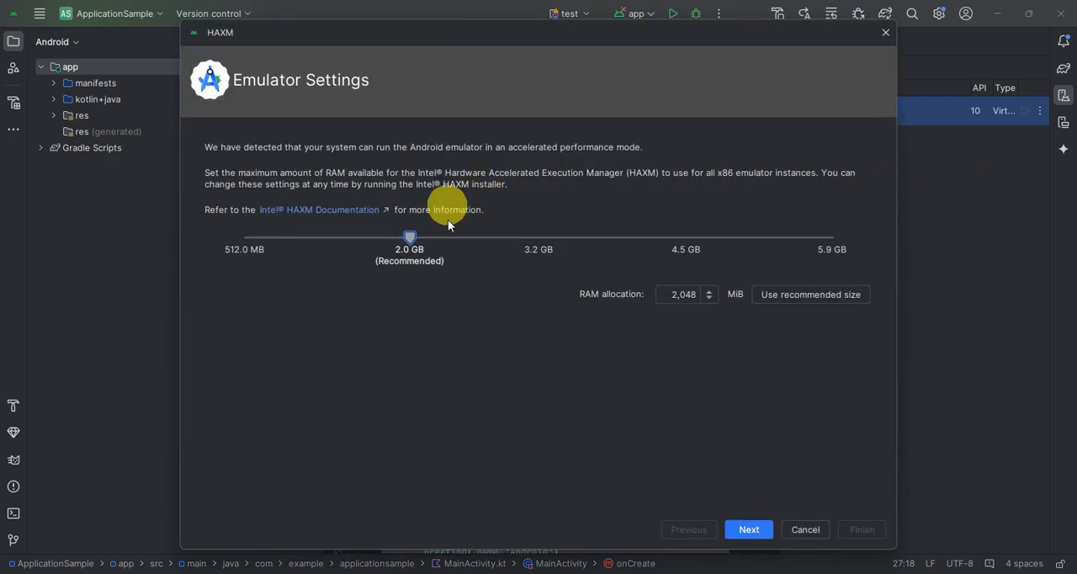
left_click(748, 529)
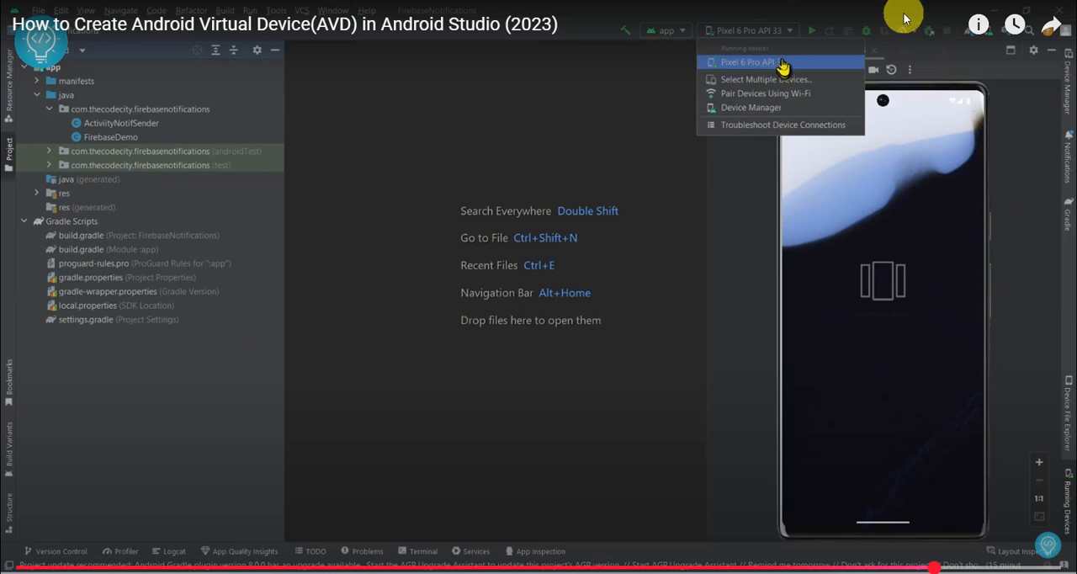
left_click(673, 127)
left_click(1043, 562)
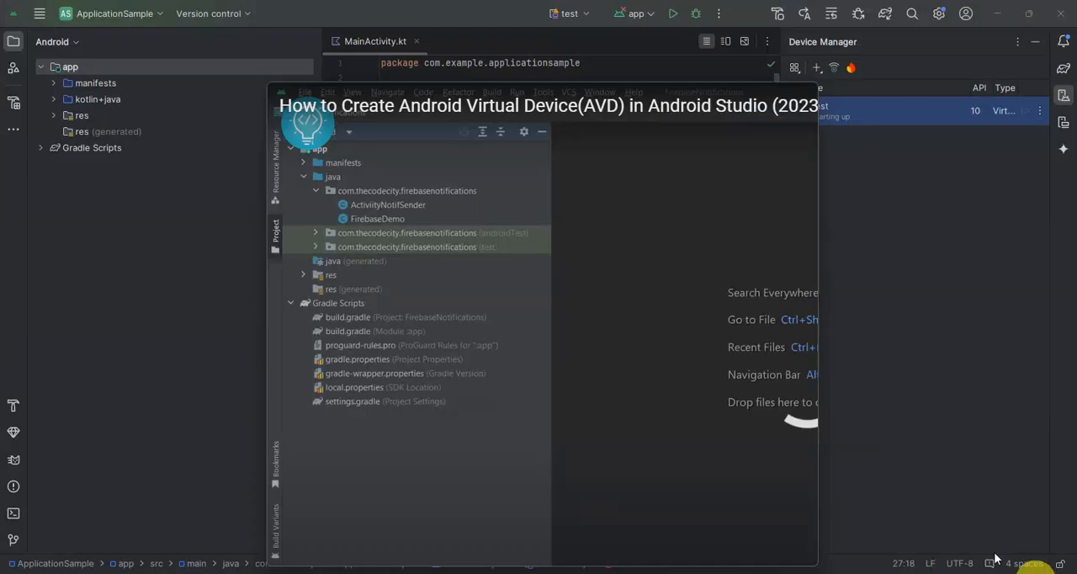
left_click(741, 93)
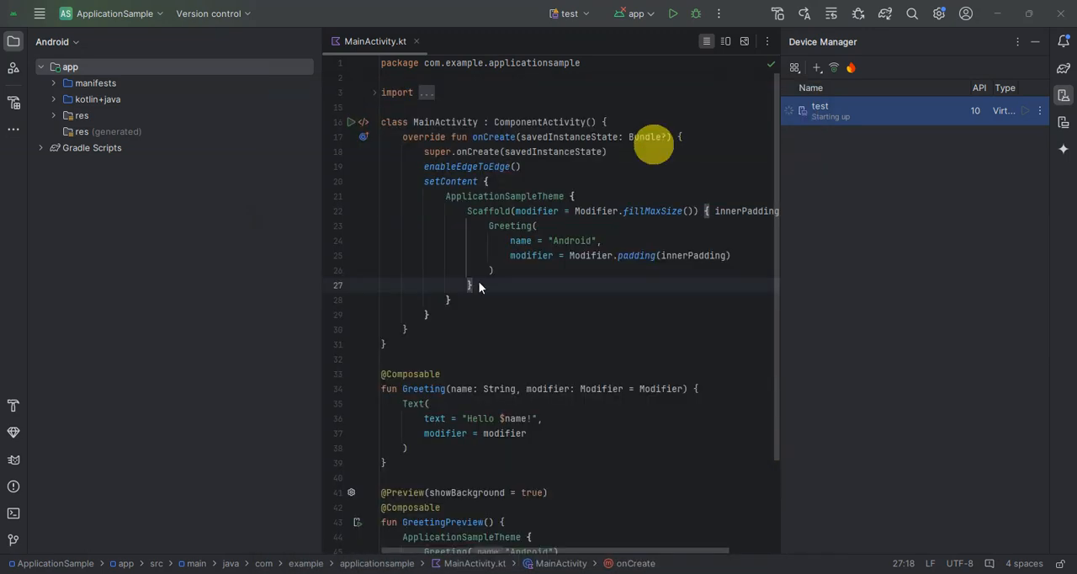